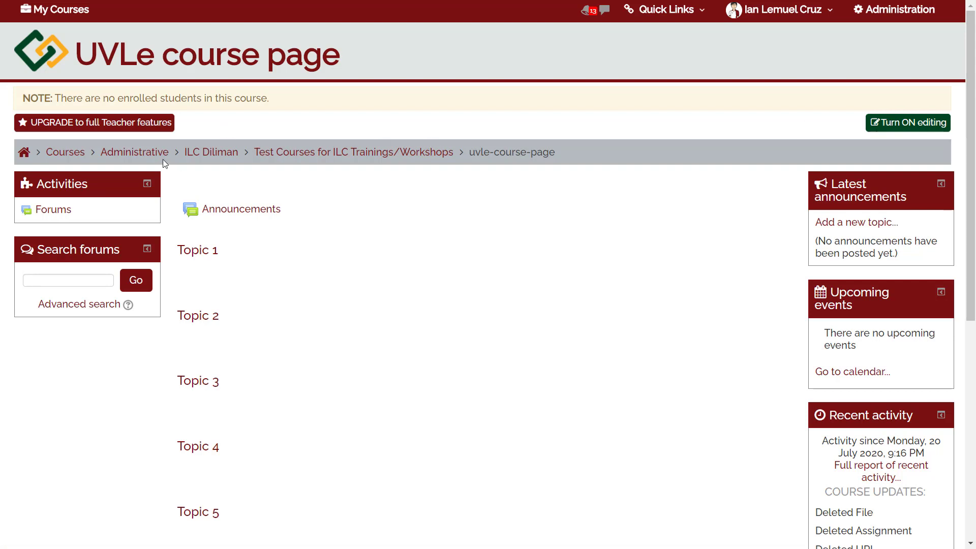
# Dock the Activities block, open it from the dock, and return it to the course page
pyautogui.click(148, 188)
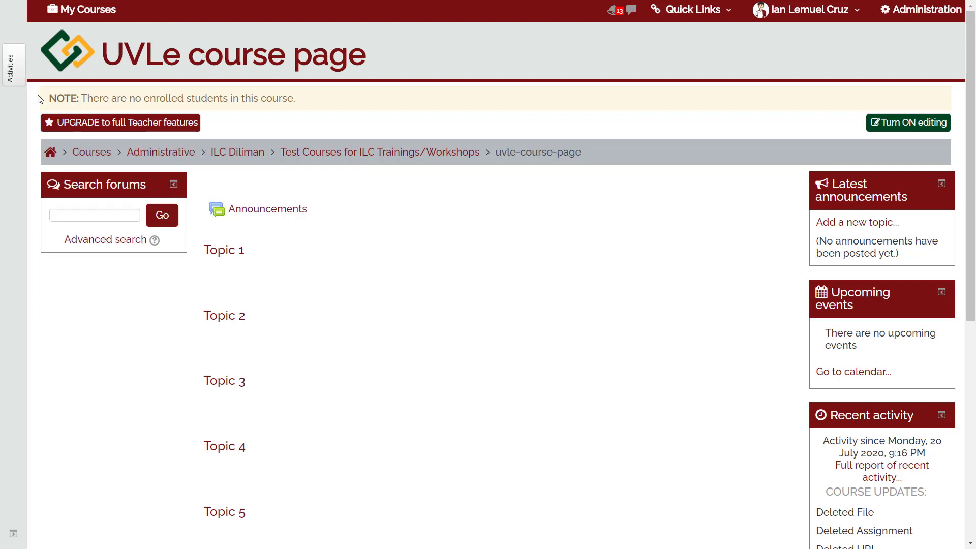
pyautogui.click(11, 73)
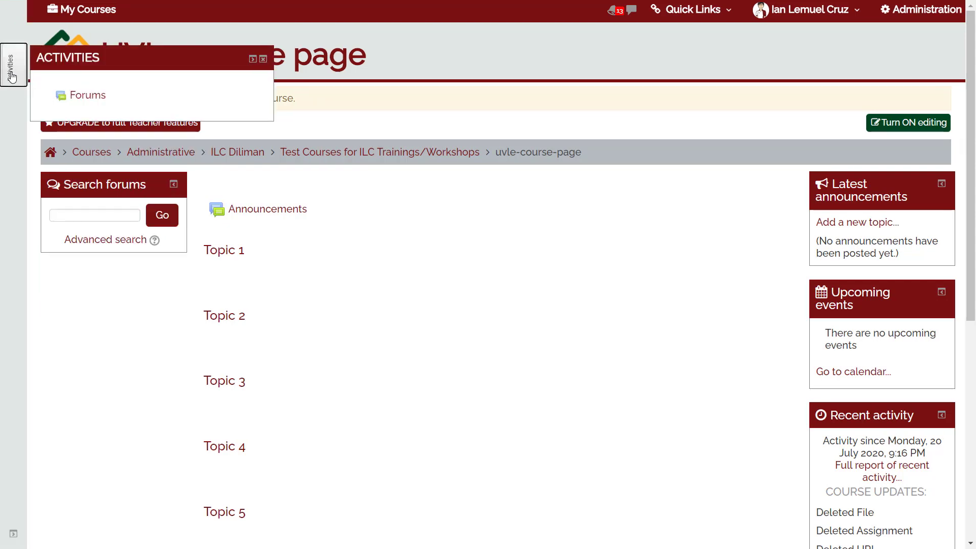
pyautogui.click(252, 59)
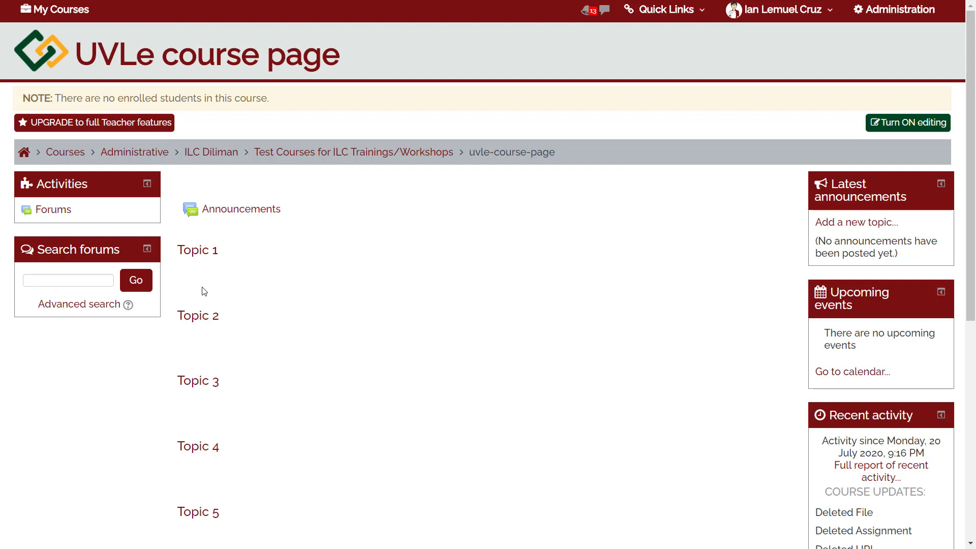
# Turn on course editing and rename the Topic 1 section as "Module 1"
pyautogui.click(878, 127)
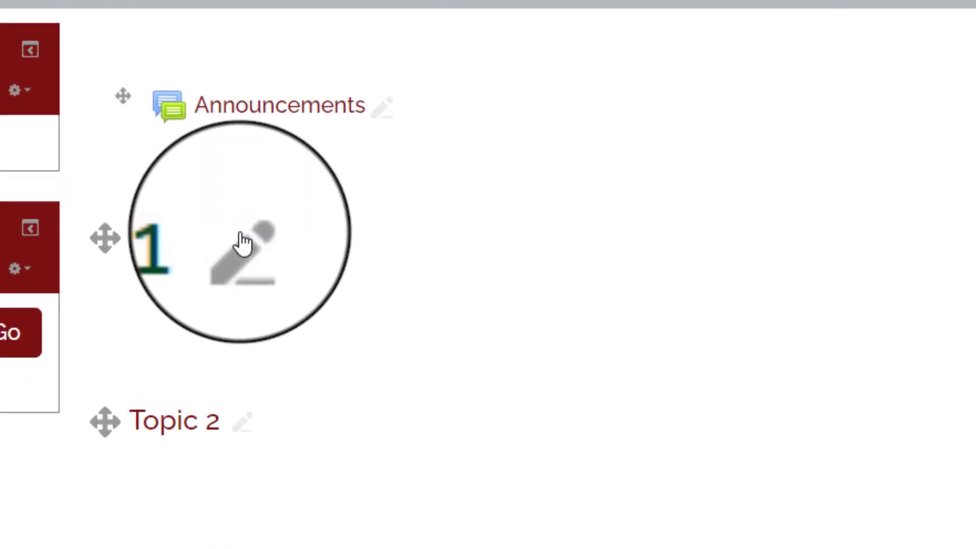
pyautogui.click(242, 245)
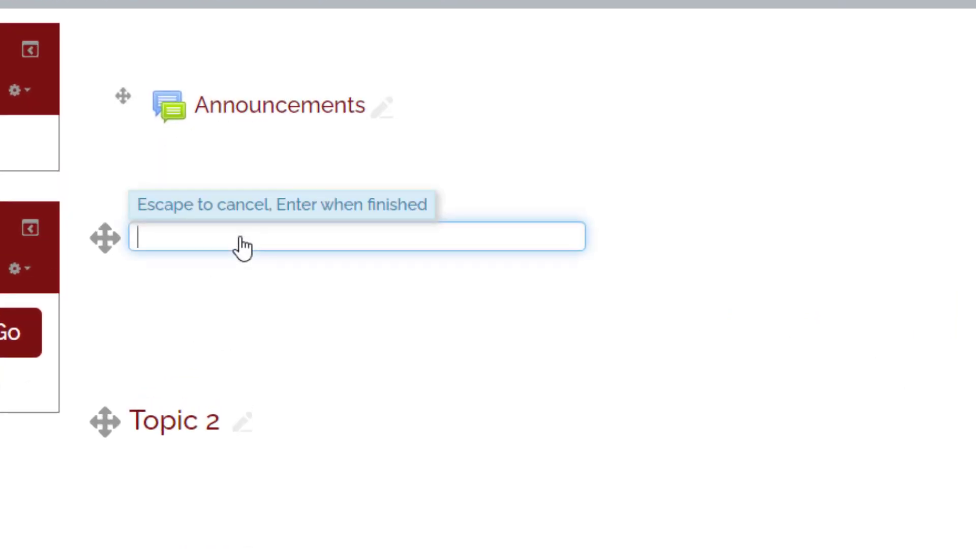
pyautogui.write('Mod')
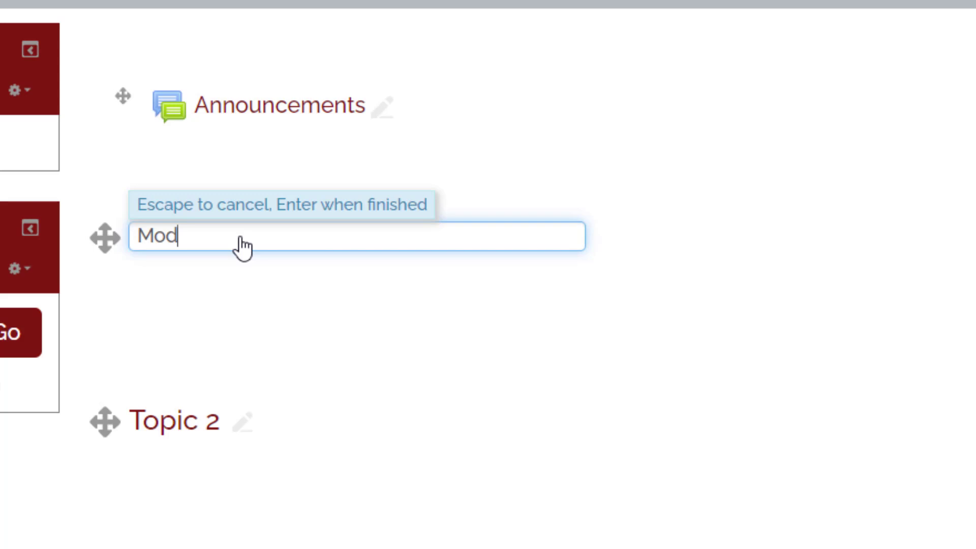
pyautogui.write('ule 1')
pyautogui.press('Return')
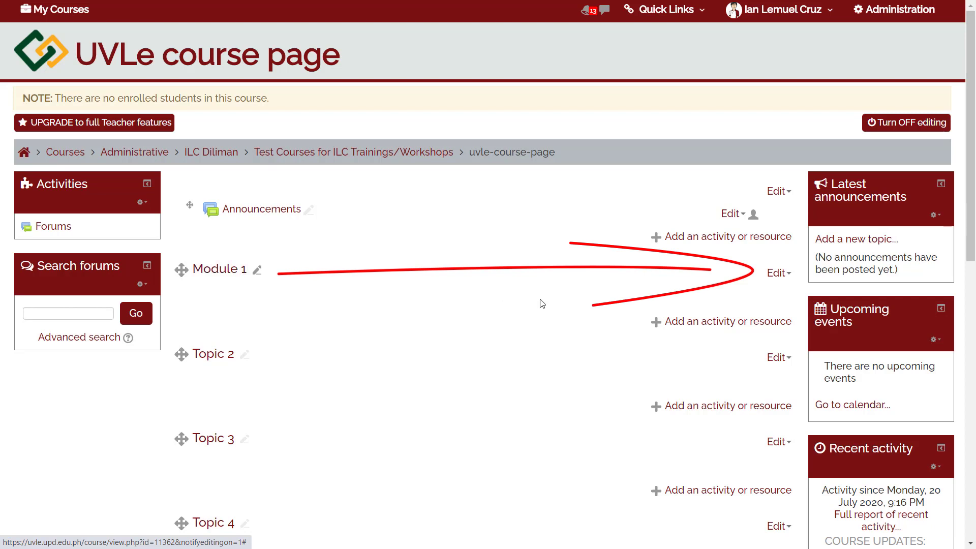
# Open Module 1's topic settings and enter "Learning objectives of Modules 1:" as the first line of its summary
pyautogui.click(775, 279)
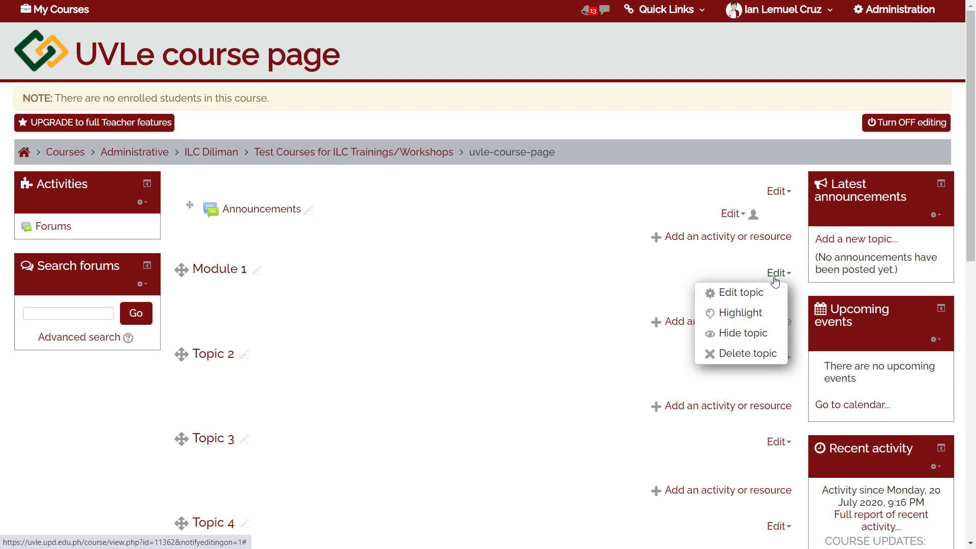
pyautogui.click(759, 294)
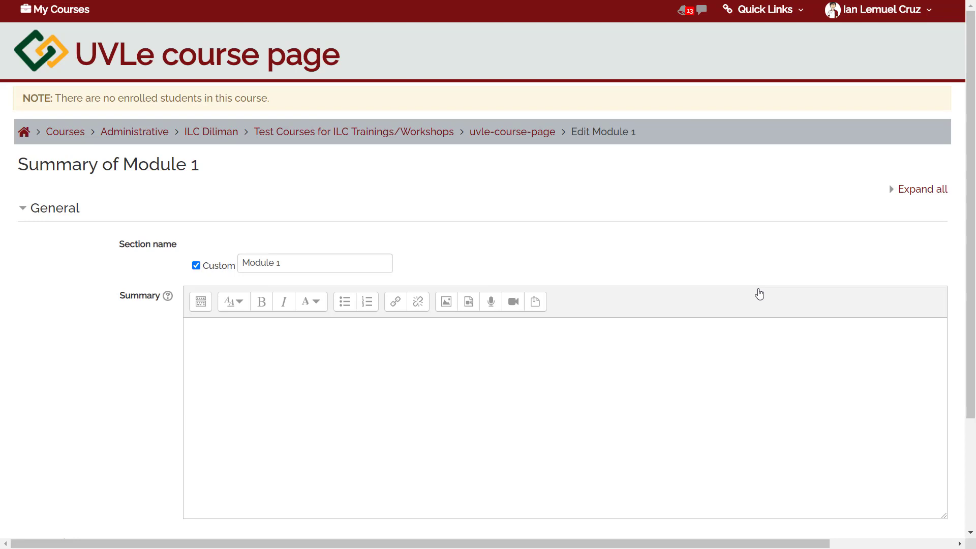
pyautogui.click(361, 428)
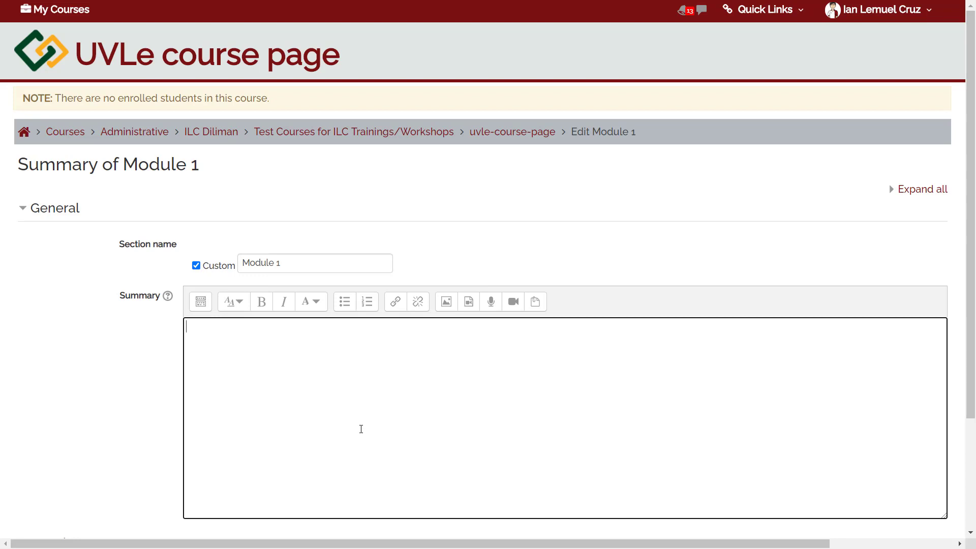
pyautogui.write('s')
pyautogui.press('BackSpace')
pyautogui.write('Learning objectives of Modules 1:')
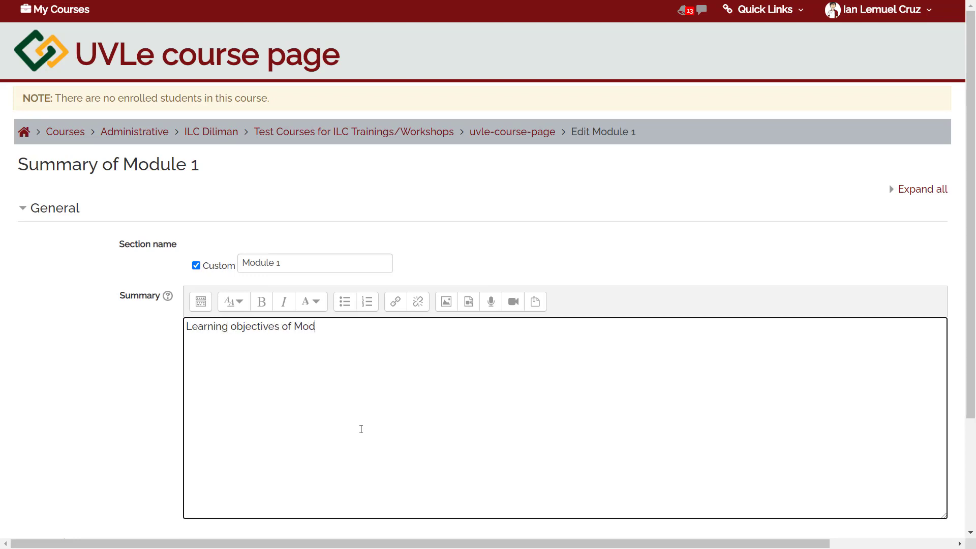
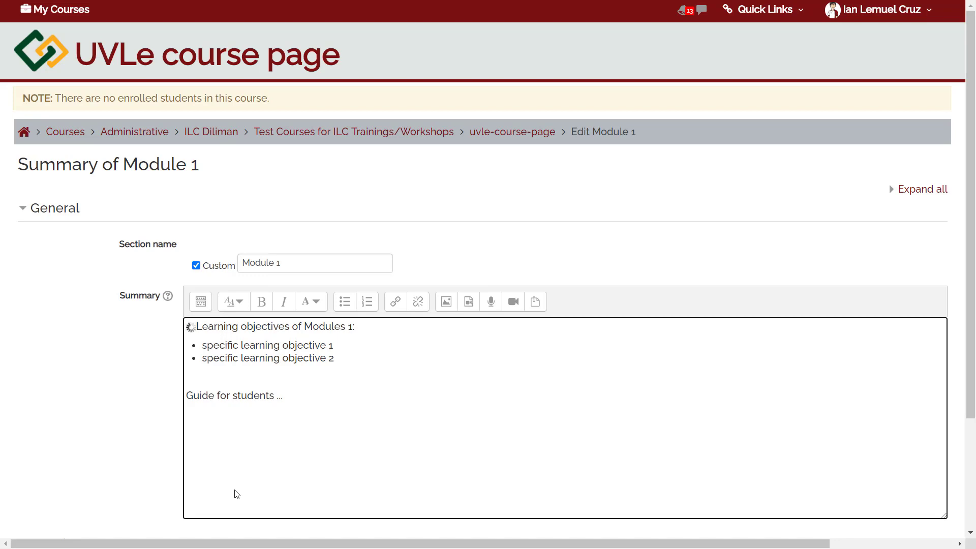
# Delete the picture at the start of the Module 1 summary
pyautogui.click(236, 426)
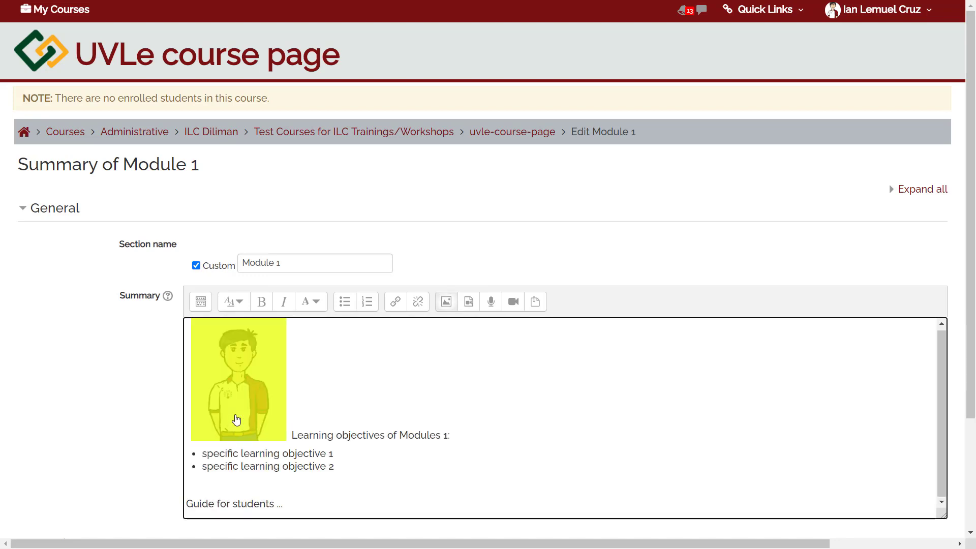
pyautogui.click(291, 435)
pyautogui.hotkey('shift', 'Left')
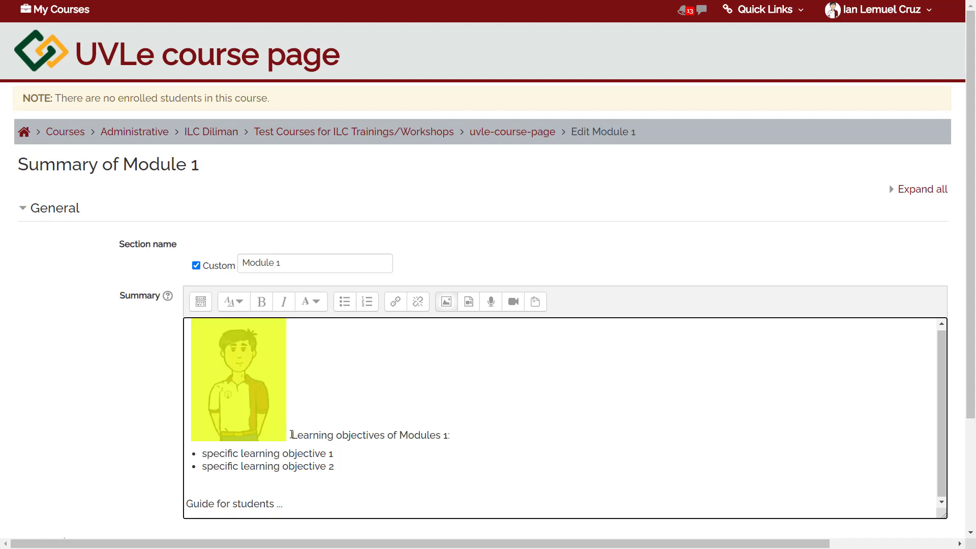
pyautogui.press('Delete')
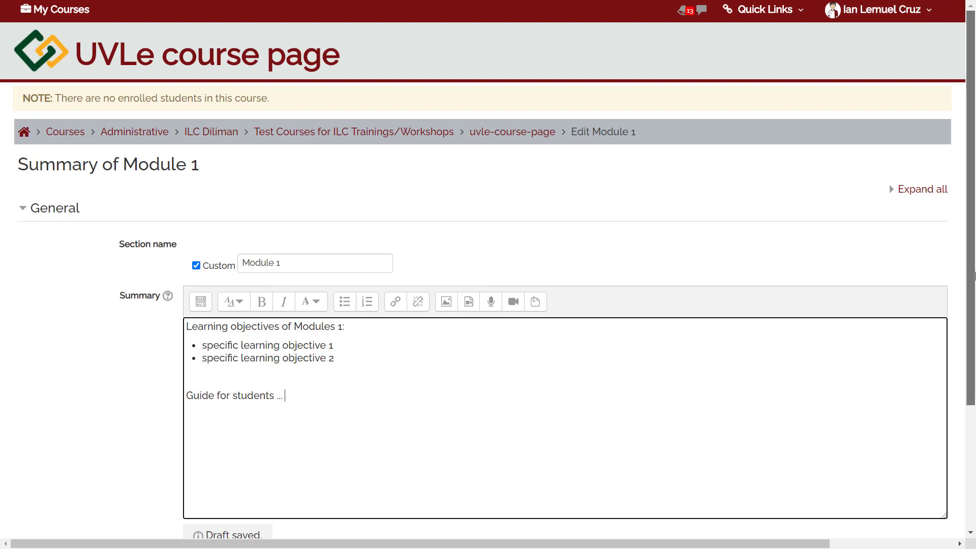
# Save the Module 1 summary and move the Module 1 section below Topic 2 on the course page
pyautogui.scroll(-3, 331, 486)
pyautogui.click(202, 518)
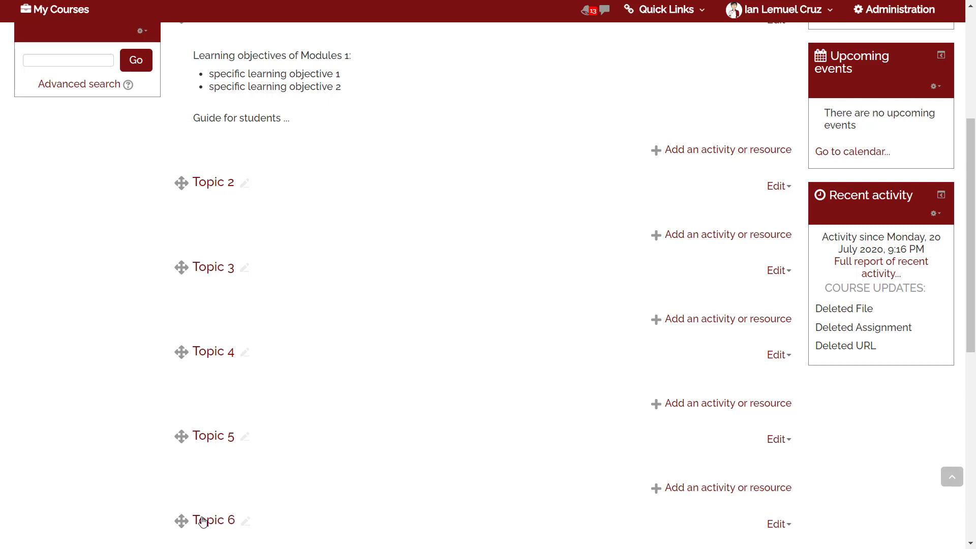
pyautogui.scroll(2, 974, 173)
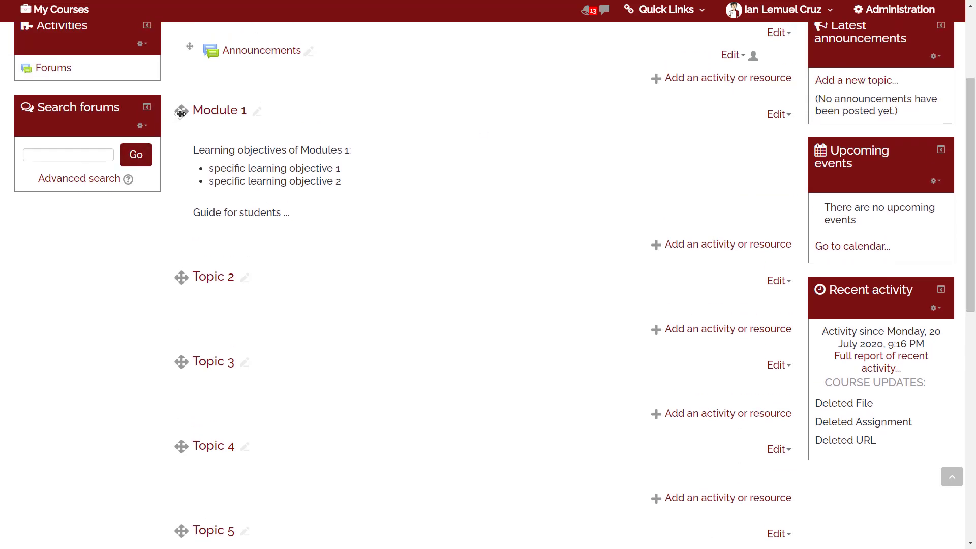
pyautogui.moveTo(182, 112); pyautogui.dragTo(187, 276)
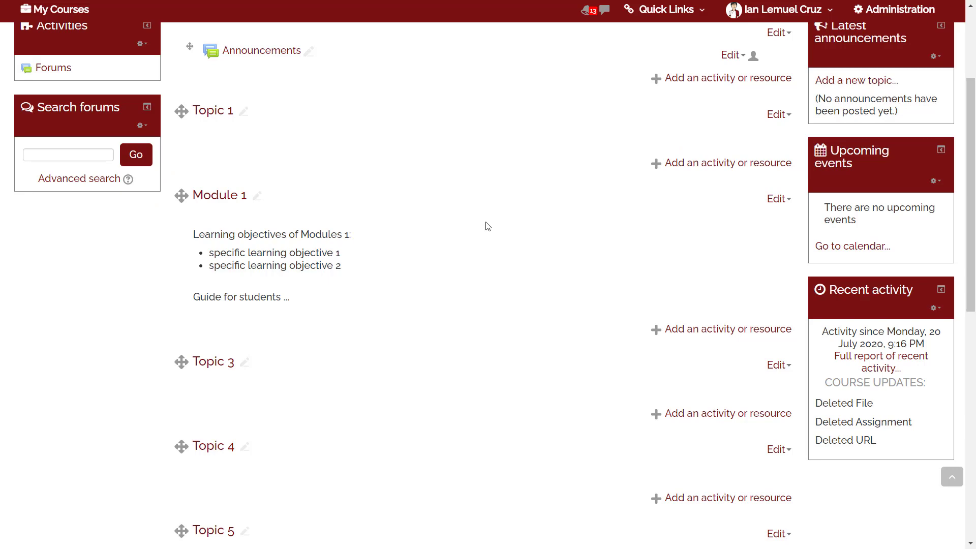
# Switch to File Explorer and upload the Lecture Notes document from the Sample Files folder into Module 1
pyautogui.hotkey('alt', 'Tab')
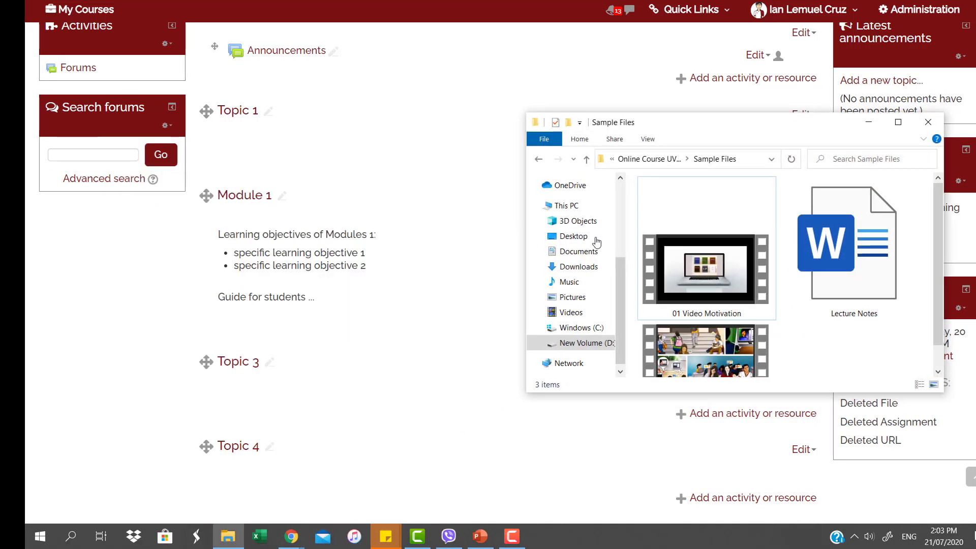
pyautogui.click(847, 242)
pyautogui.moveTo(848, 242); pyautogui.dragTo(322, 358)
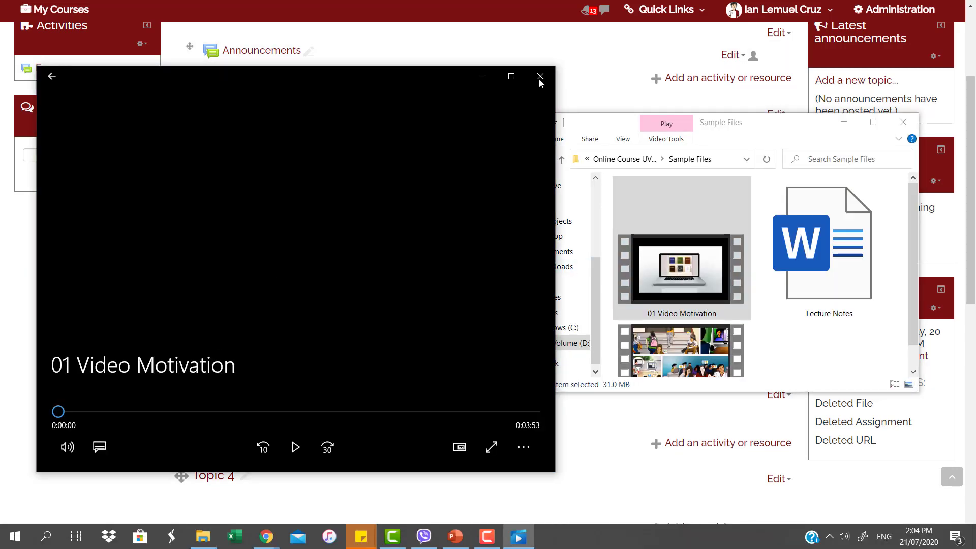
# Close the video player and upload "01 Video Motivation" into Module 1 as media added to the course page
pyautogui.click(539, 77)
pyautogui.moveTo(670, 257); pyautogui.dragTo(328, 334)
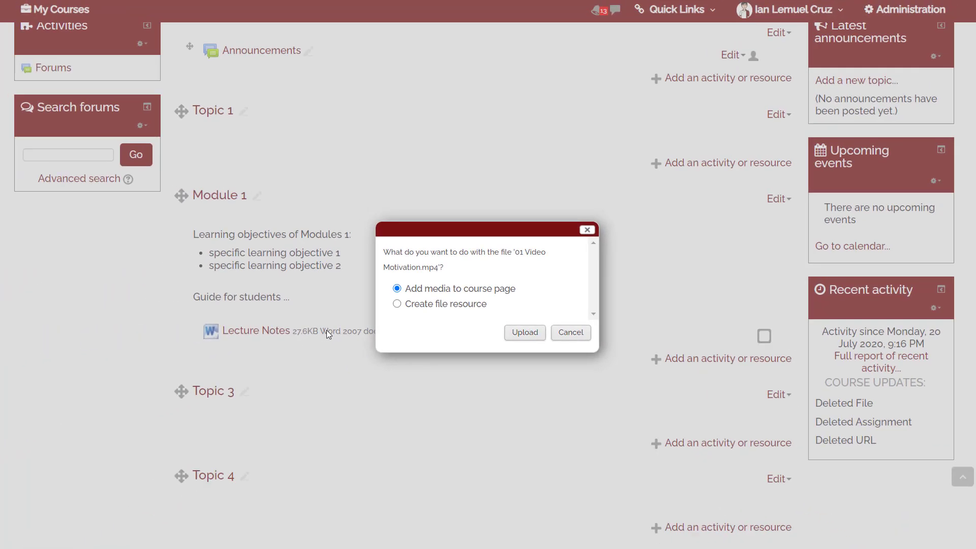
pyautogui.click(513, 336)
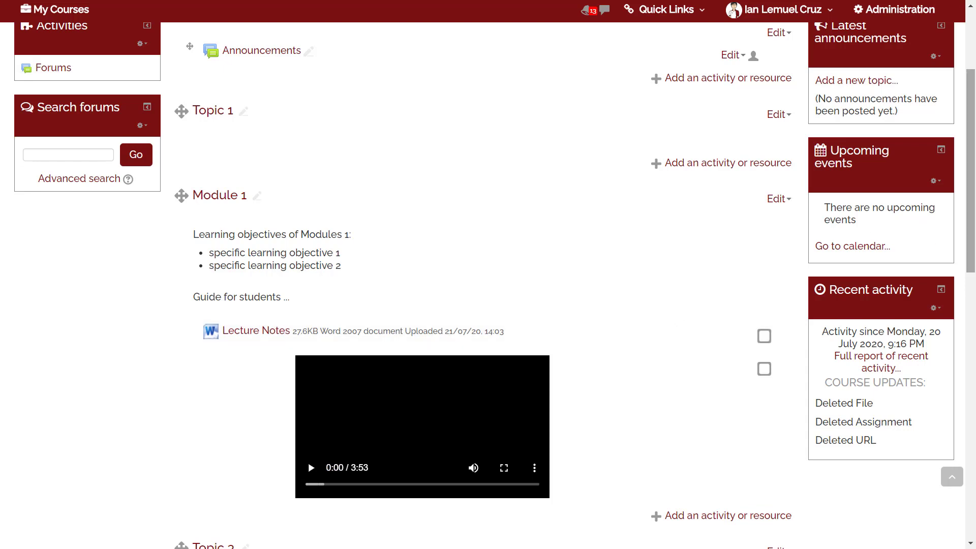
# Upload "01 Video Motivation" from the Sample Files folder into Module 1 again, creating it as a file resource
pyautogui.moveTo(974, 215); pyautogui.dragTo(975, 247)
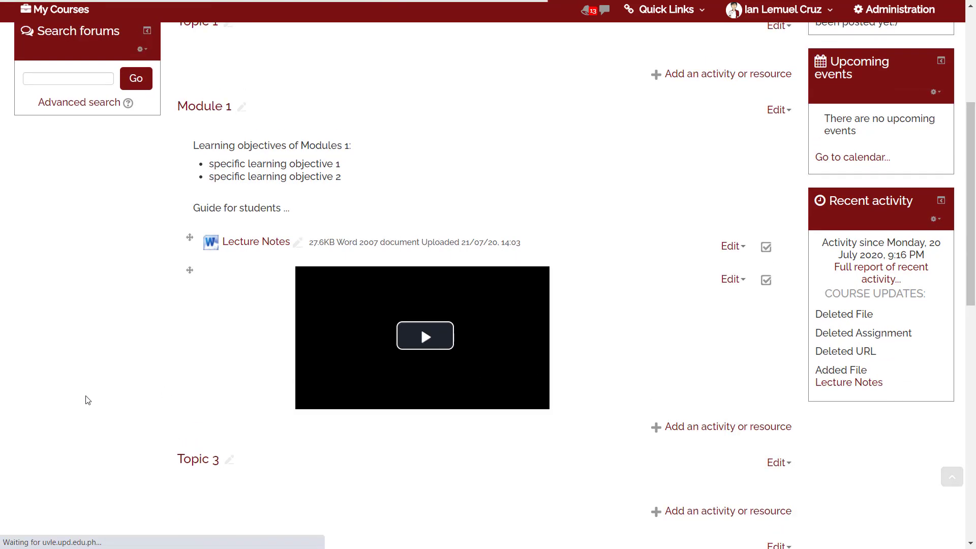
pyautogui.hotkey('alt', 'Tab')
pyautogui.moveTo(666, 278); pyautogui.dragTo(279, 438)
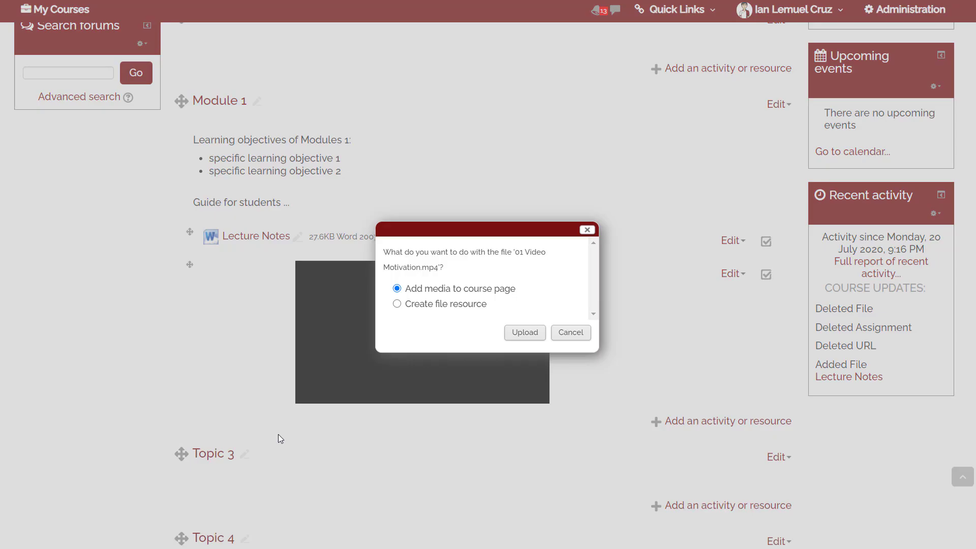
pyautogui.click(398, 305)
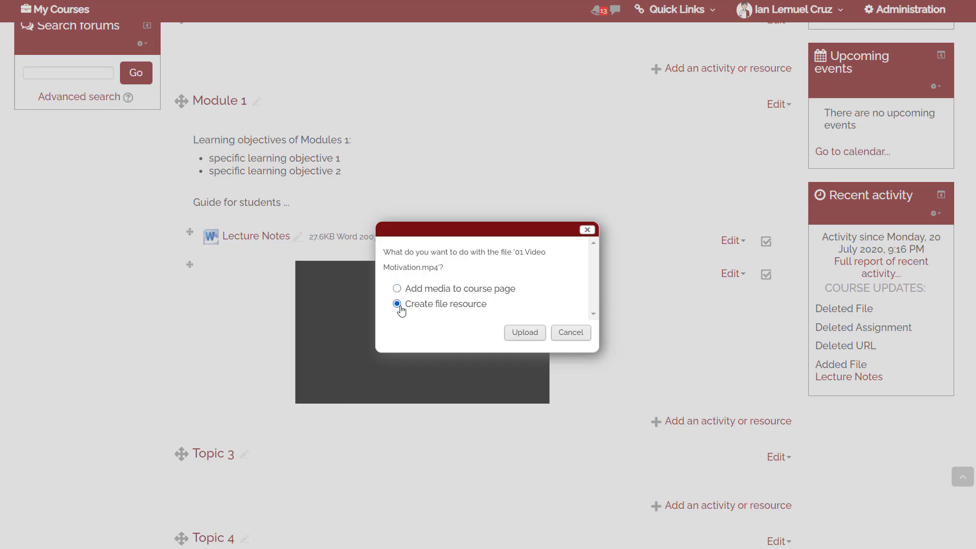
pyautogui.click(524, 334)
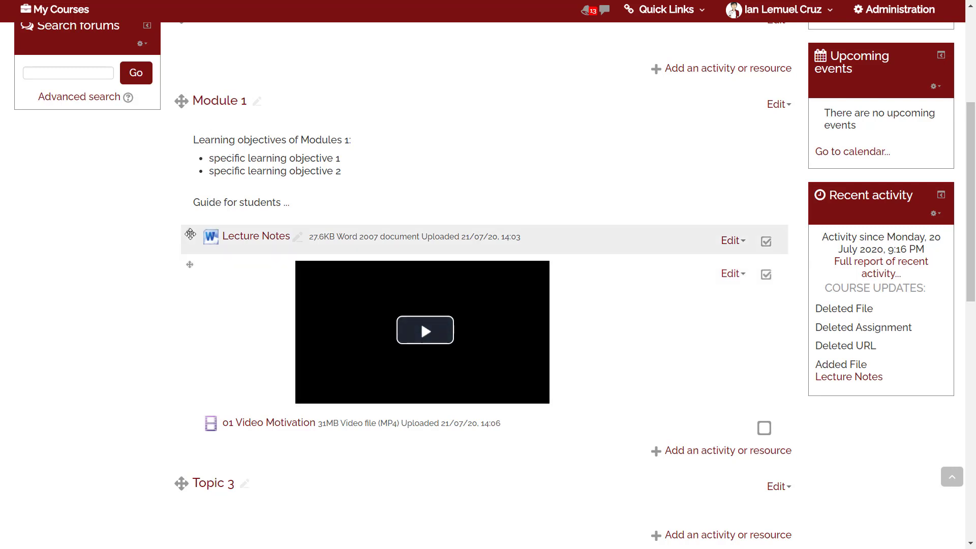
# Move the "01 Video Motivation" file resource between Lecture Notes and the embedded video in Module 1
pyautogui.moveTo(190, 234); pyautogui.dragTo(501, 280)
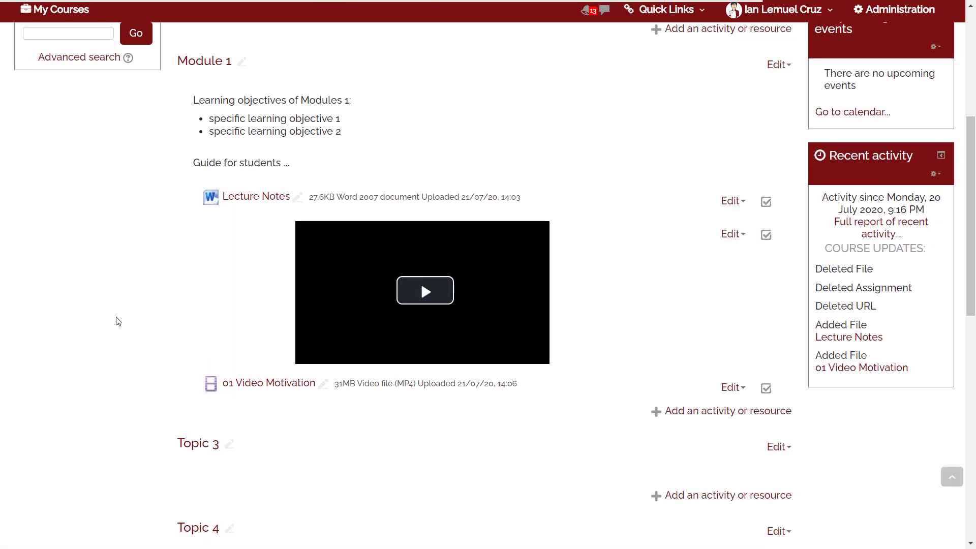
pyautogui.moveTo(190, 418); pyautogui.dragTo(191, 261)
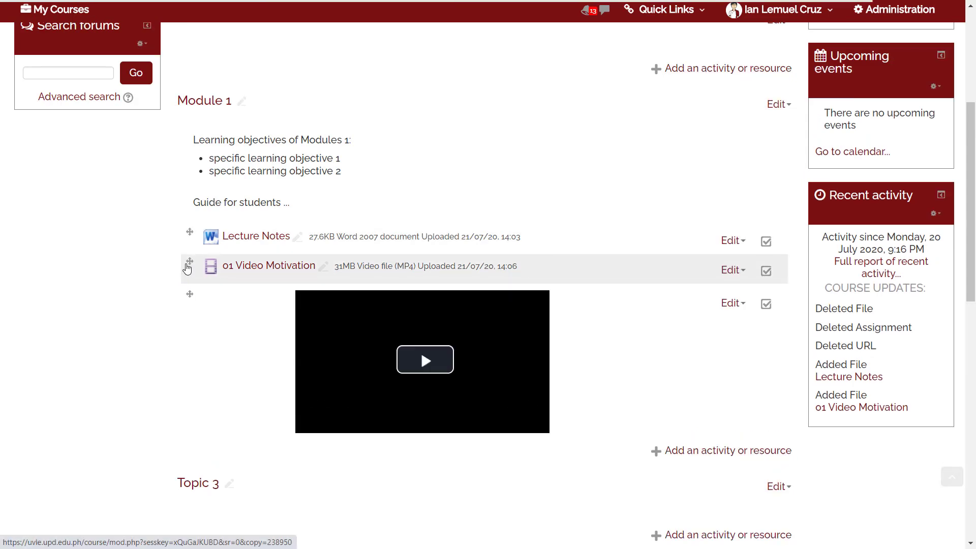
pyautogui.moveTo(188, 262); pyautogui.dragTo(192, 290)
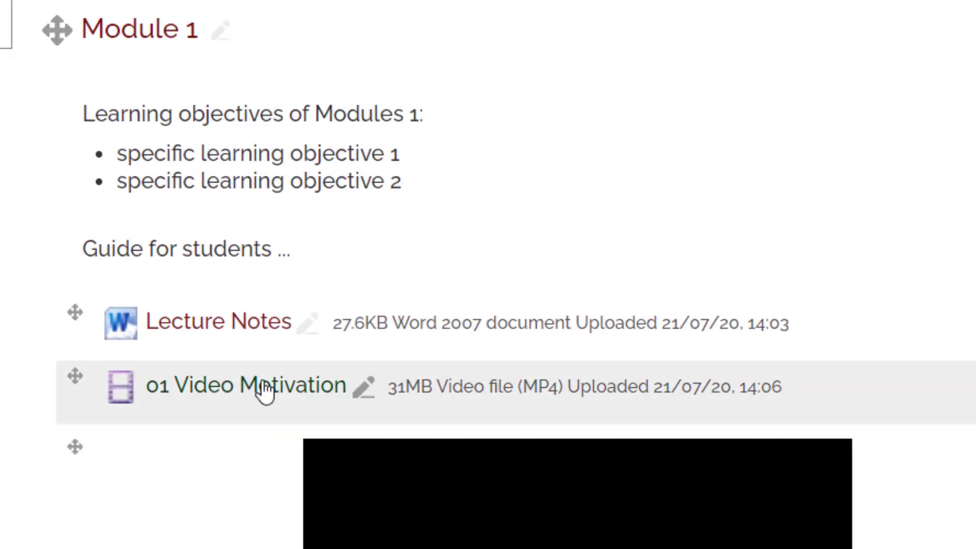
# Rename the "01 Video Motivation" file resource as "video lecture"
pyautogui.click(368, 390)
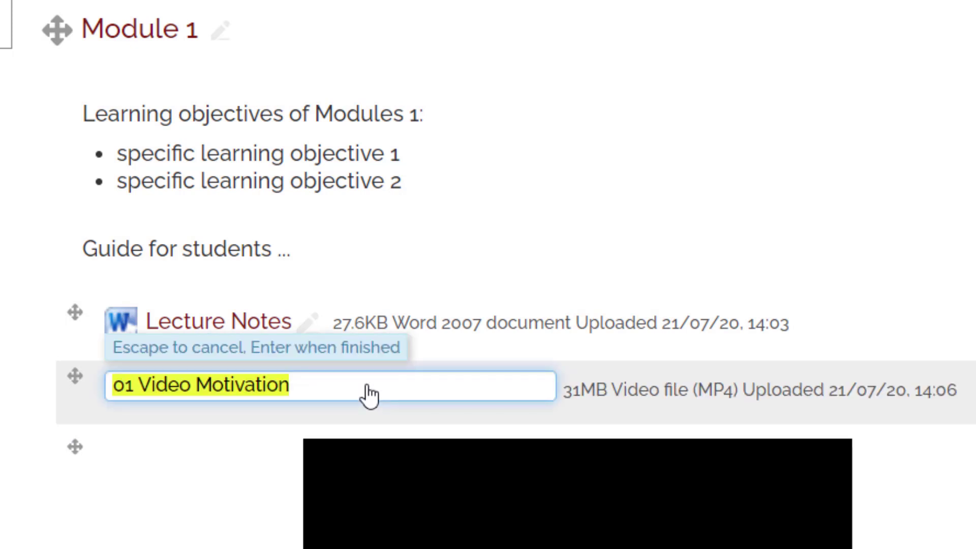
pyautogui.write('video lec')
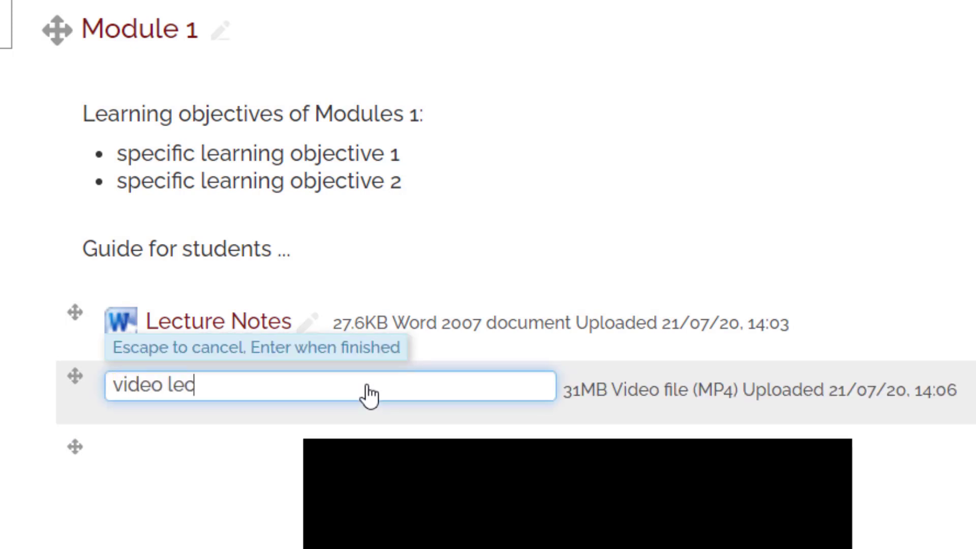
pyautogui.write('ture')
pyautogui.press('Return')
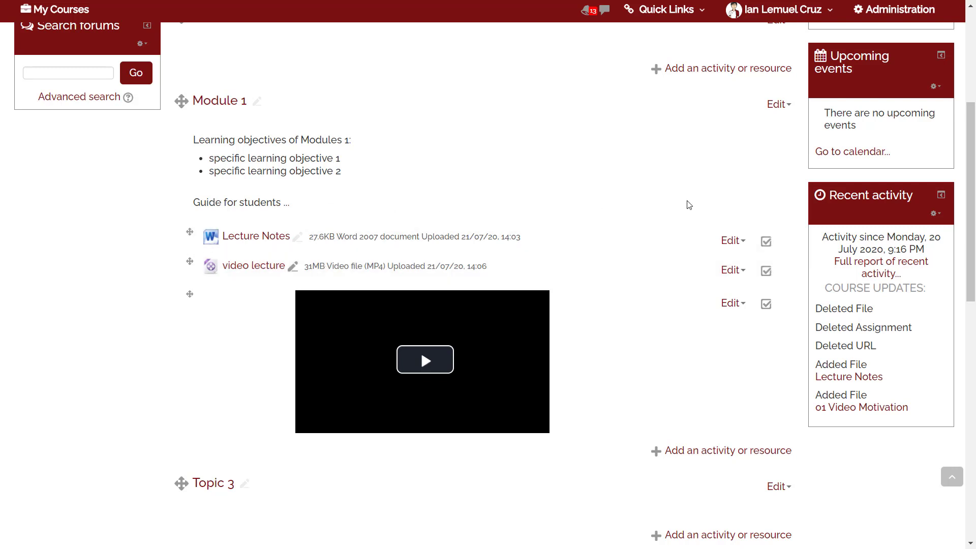
# Add the description "type the file description here..." to the Lecture Notes file and save, returning to the course
pyautogui.click(732, 243)
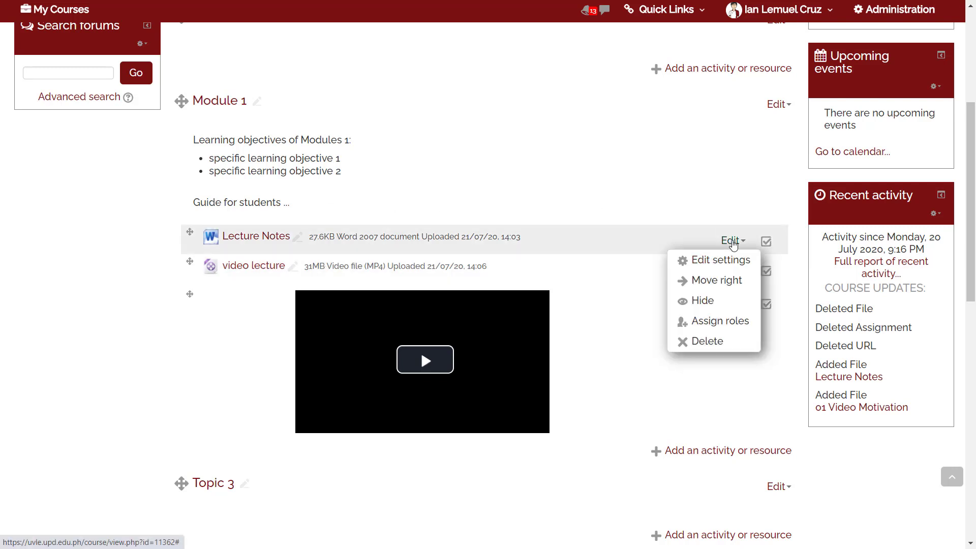
pyautogui.click(721, 259)
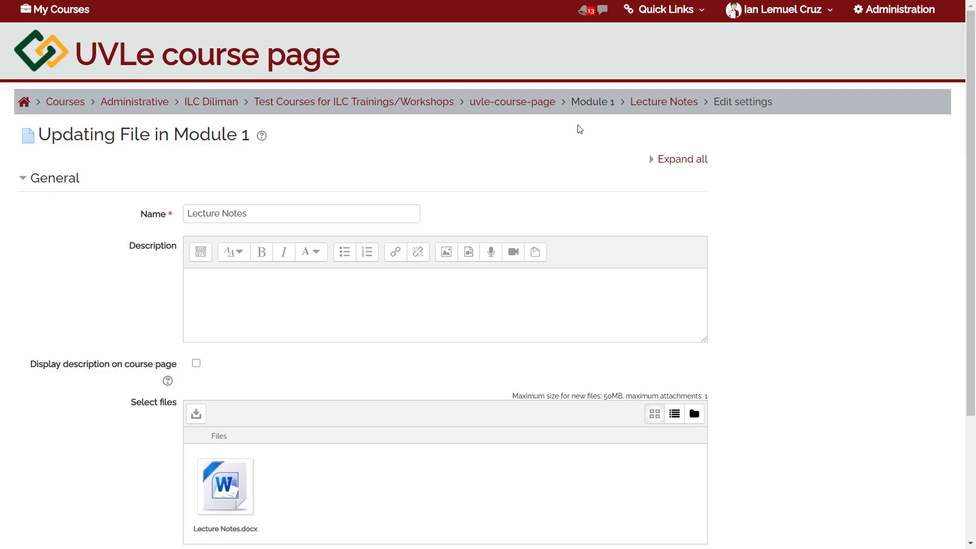
pyautogui.click(235, 297)
pyautogui.write('type th')
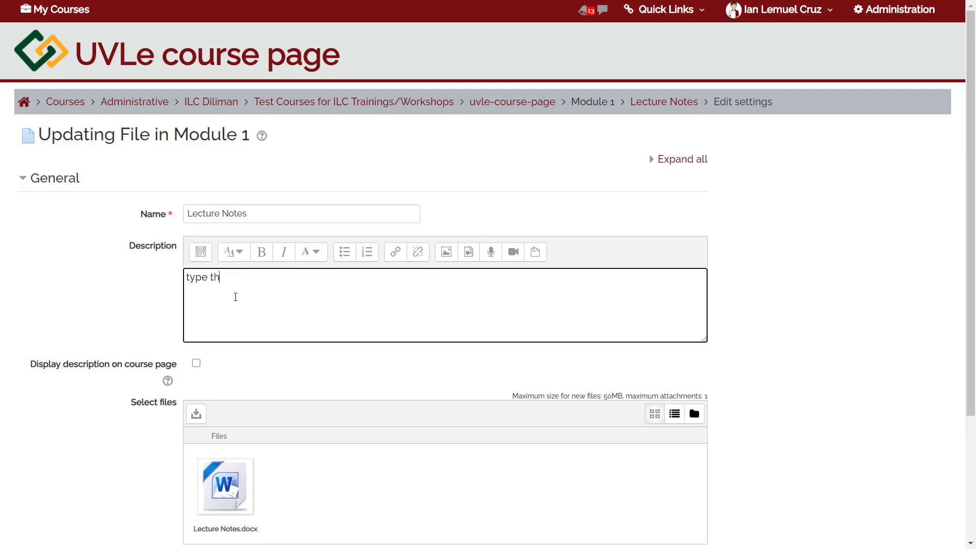
pyautogui.write('e file description here...')
pyautogui.scroll(-3, 973, 455)
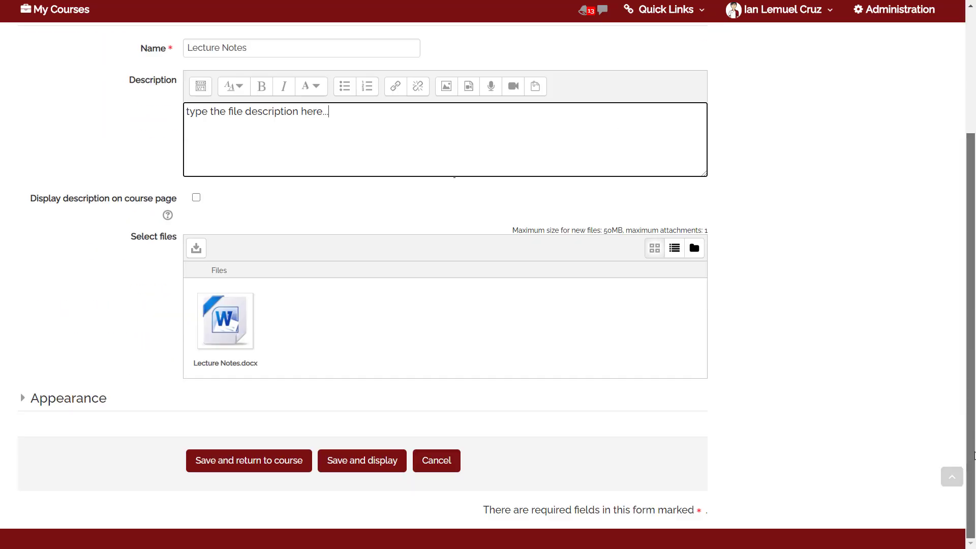
pyautogui.click(269, 459)
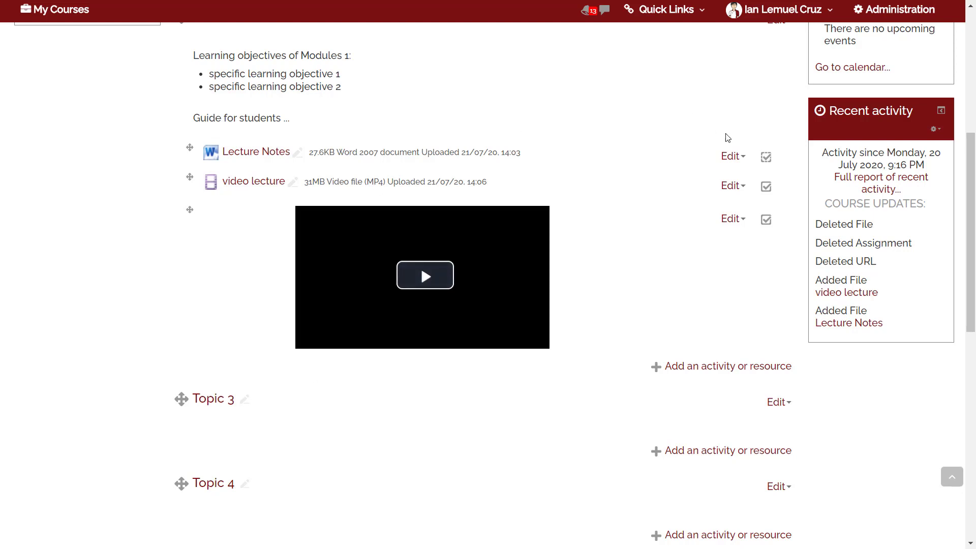
# Hide the Lecture Notes file in Module 1 from students and show it again
pyautogui.click(732, 155)
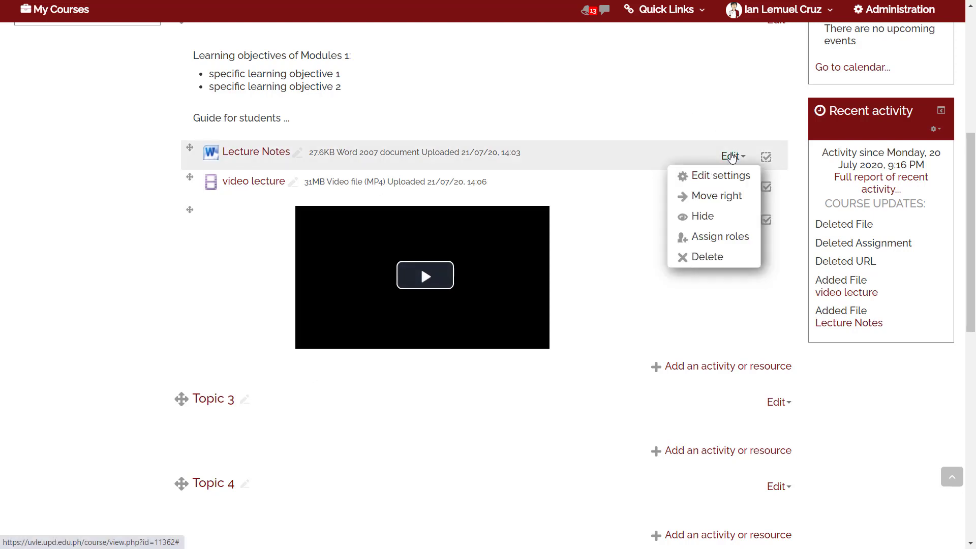
pyautogui.click(727, 216)
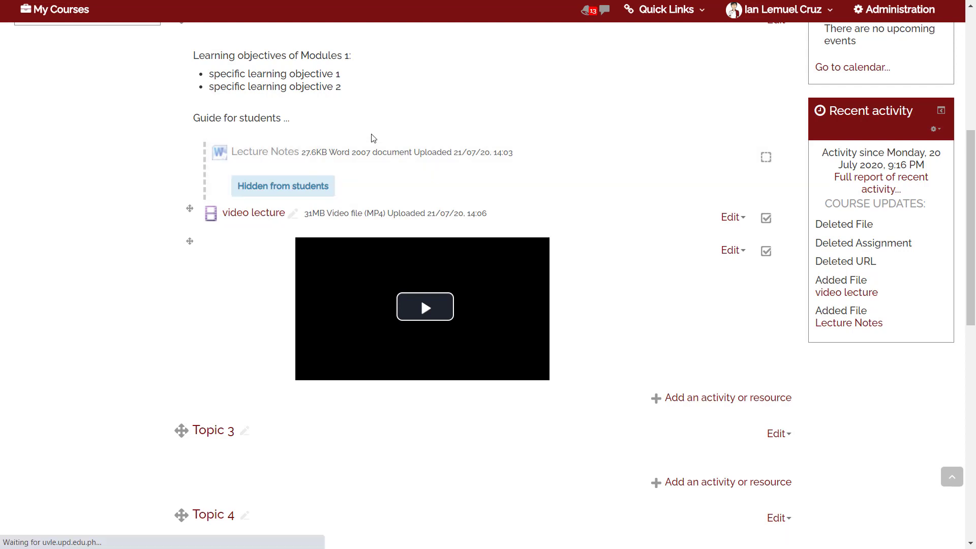
pyautogui.click(730, 157)
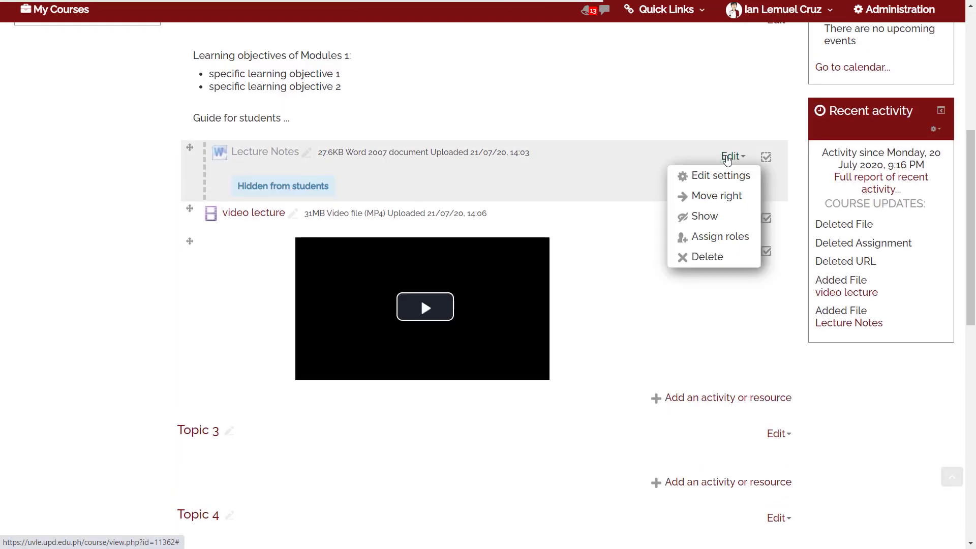
pyautogui.click(704, 216)
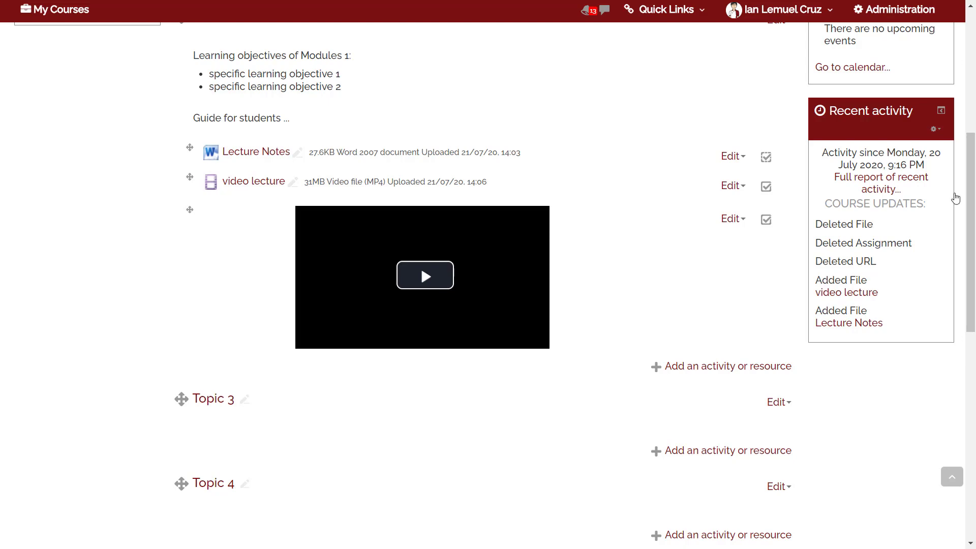
# Turn off editing mode for the course page
pyautogui.scroll(4, 971, 203)
pyautogui.scroll(3, 971, 204)
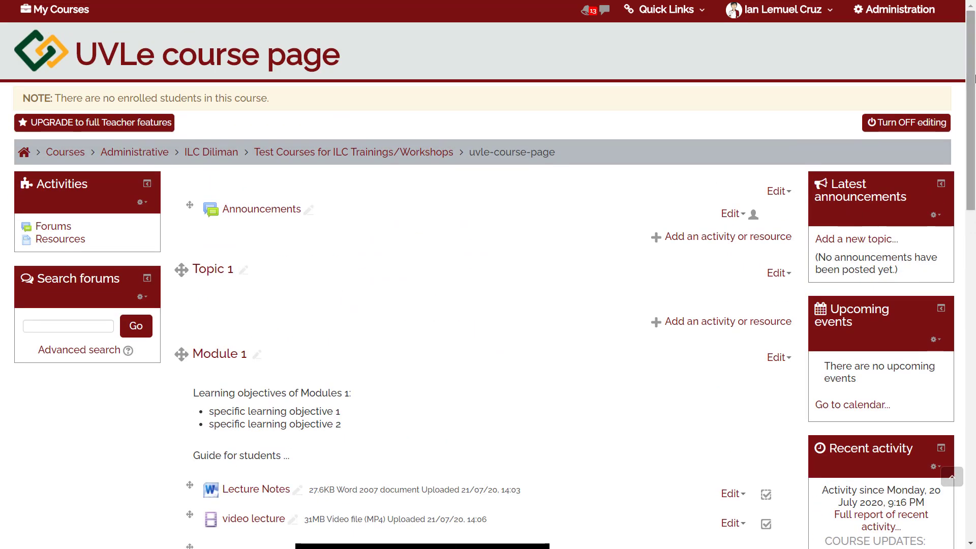
pyautogui.click(898, 125)
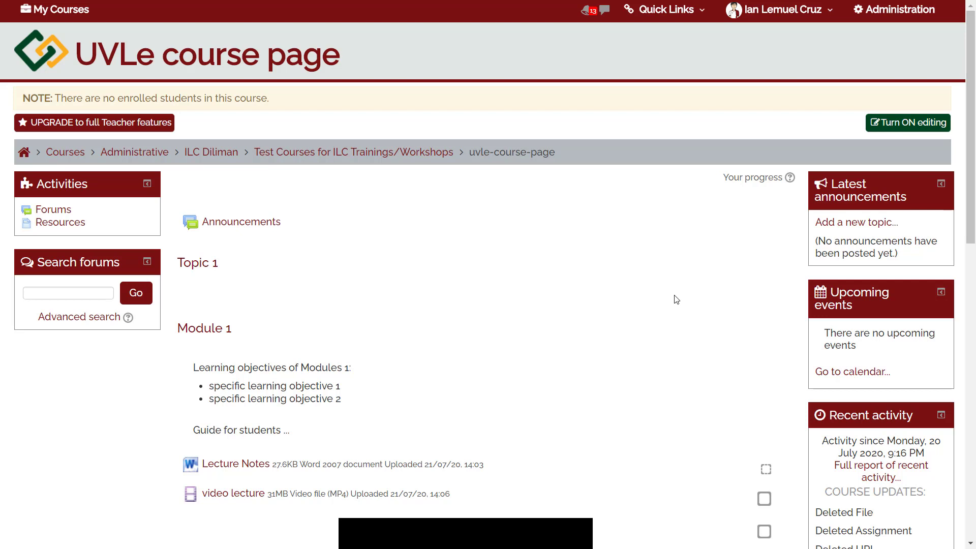
# Preview the course page in the Student role and return to the normal role
pyautogui.click(791, 12)
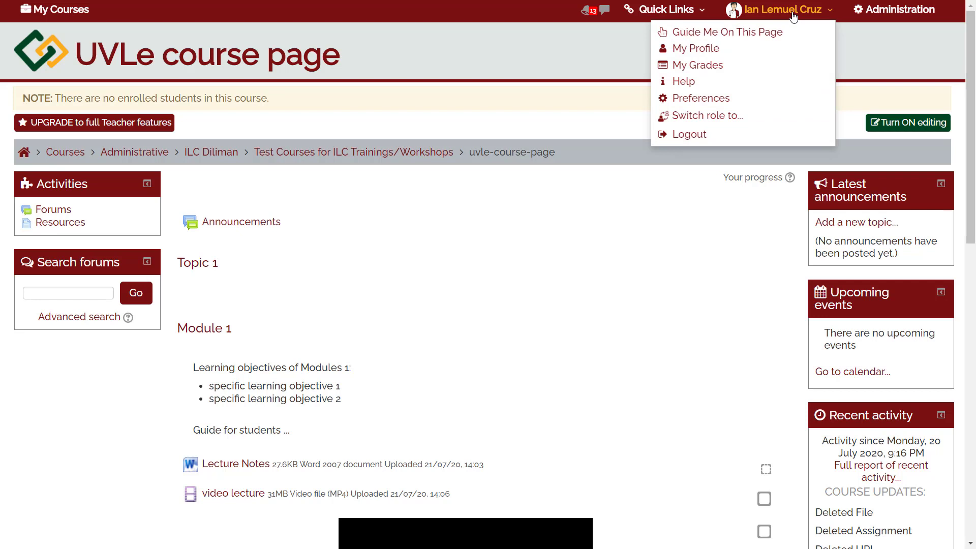
pyautogui.click(743, 120)
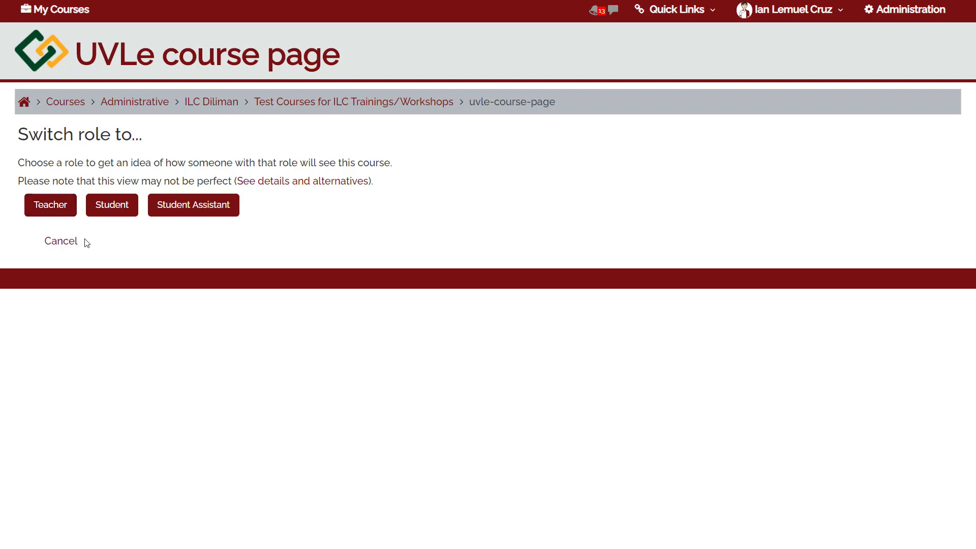
pyautogui.click(98, 216)
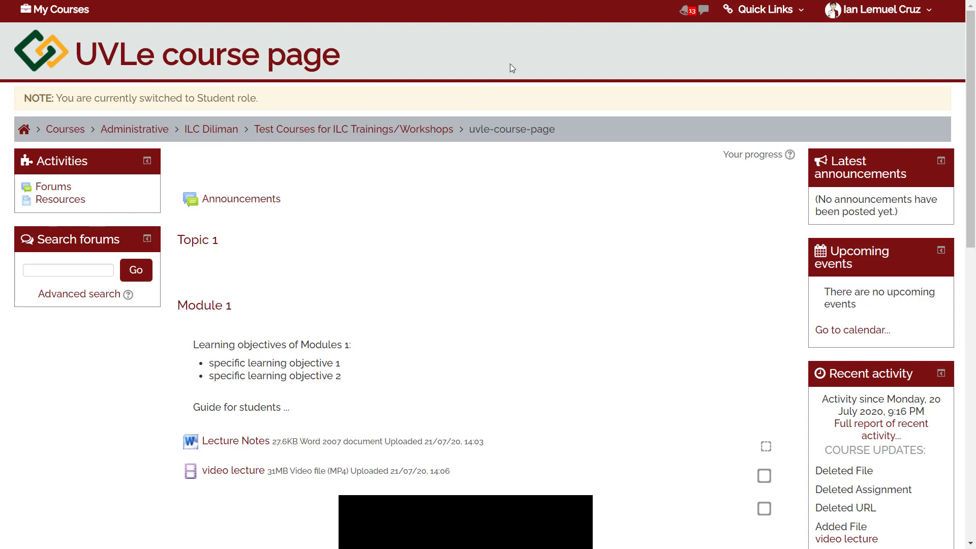
pyautogui.click(893, 12)
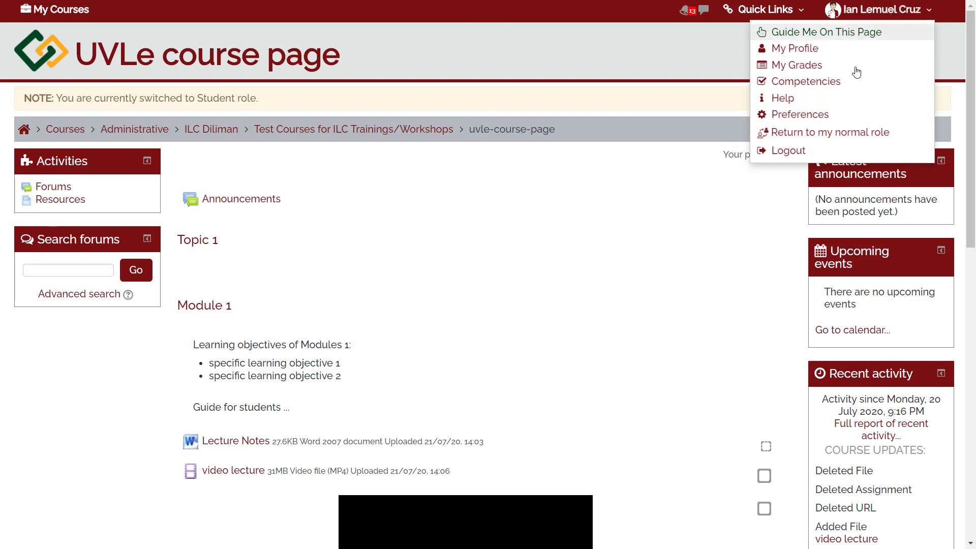
pyautogui.click(842, 131)
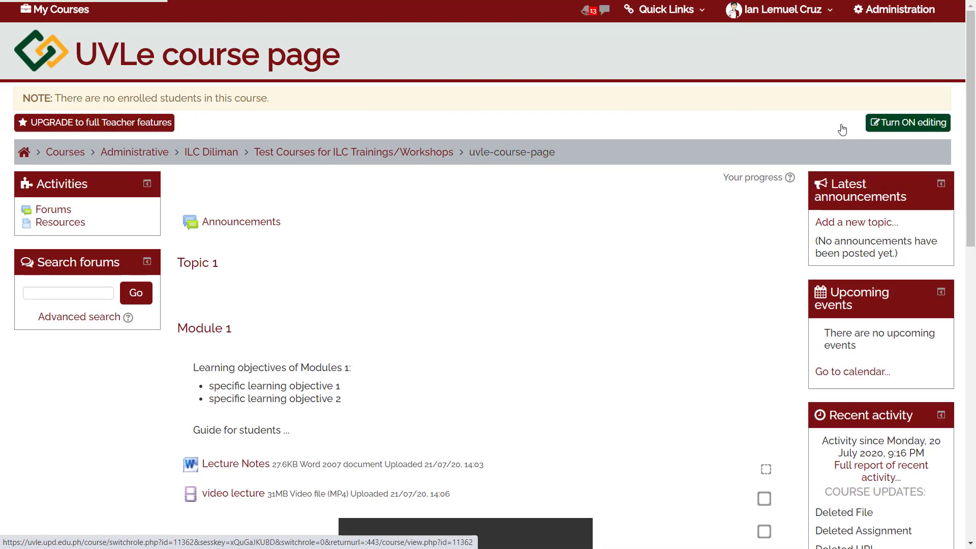